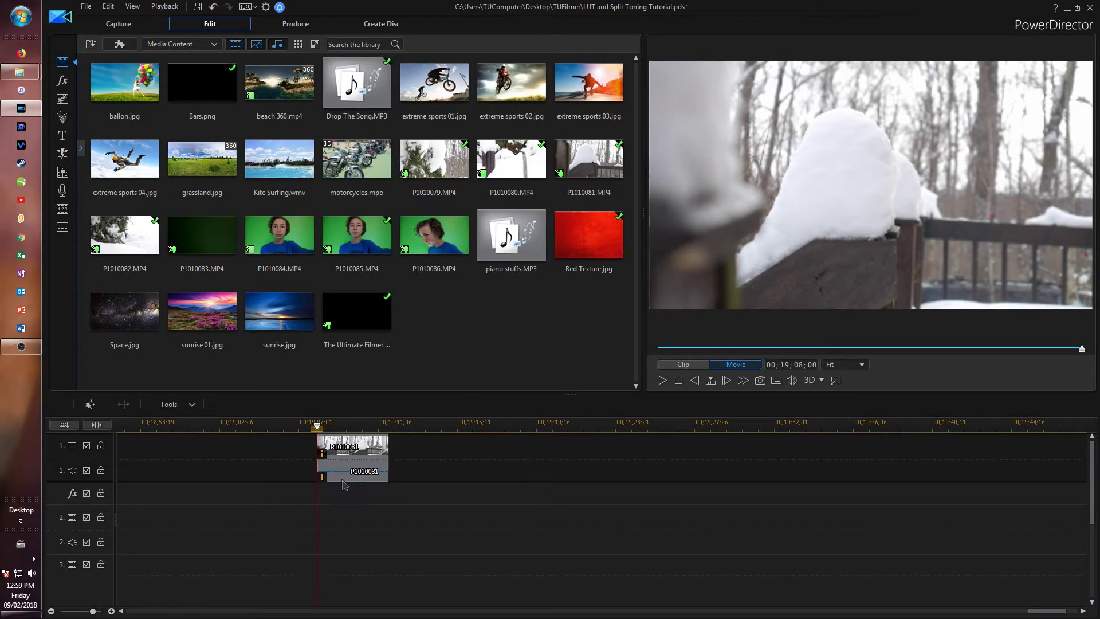
Enable Look-up Table in the snowy deck clip's Fix / Enhance settings and browse for a .cube file.
{"action": "left_click", "coordinate": [369, 456]}
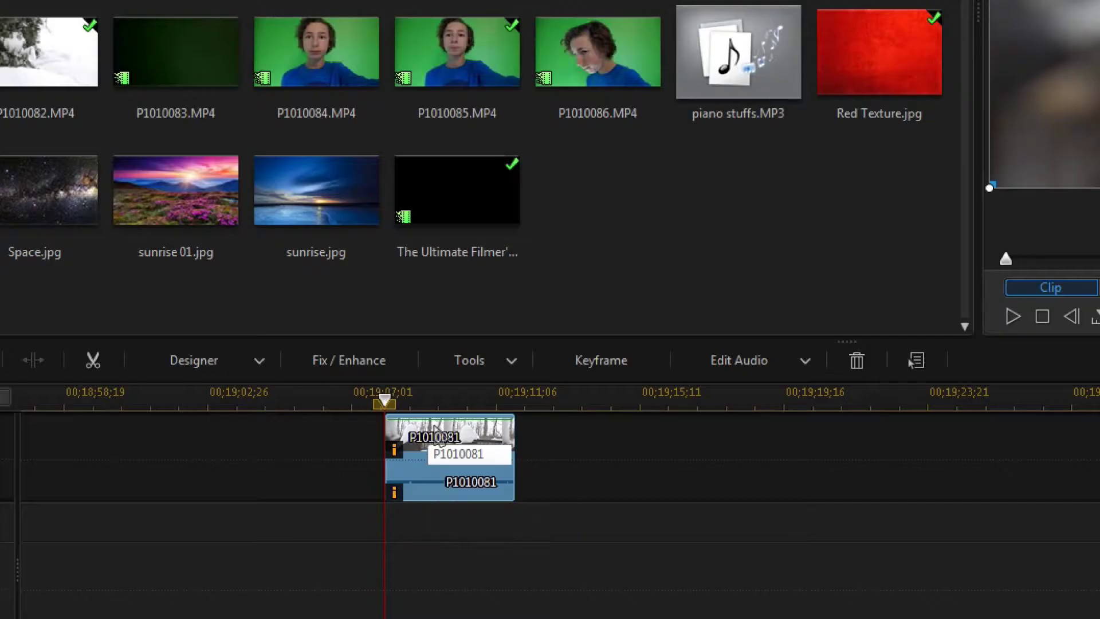
{"action": "left_click", "coordinate": [367, 367]}
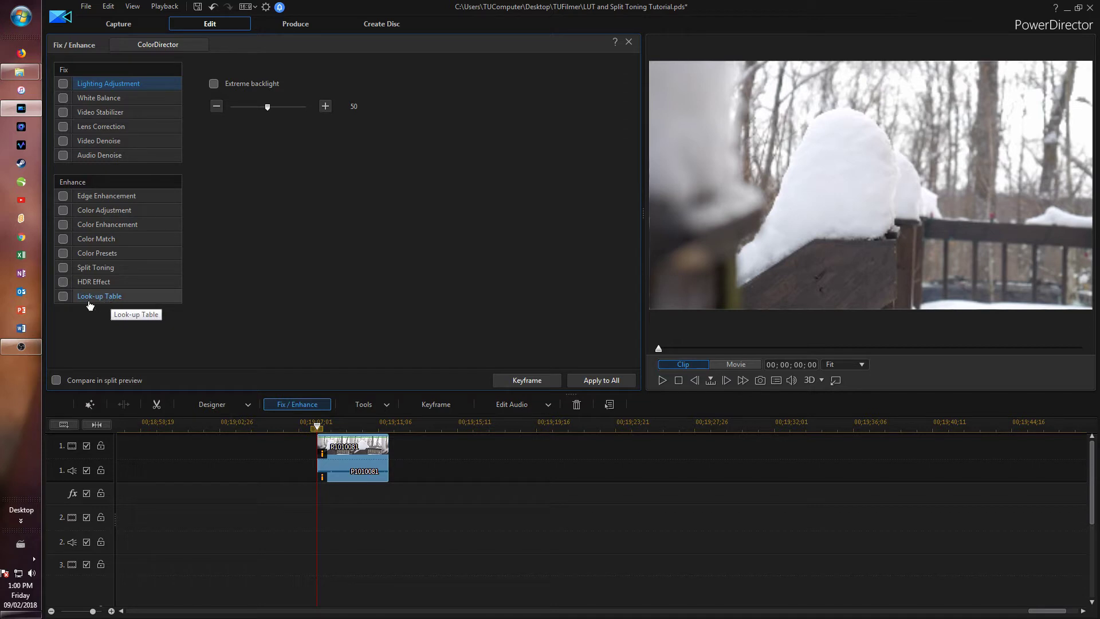
{"action": "left_click", "coordinate": [83, 301]}
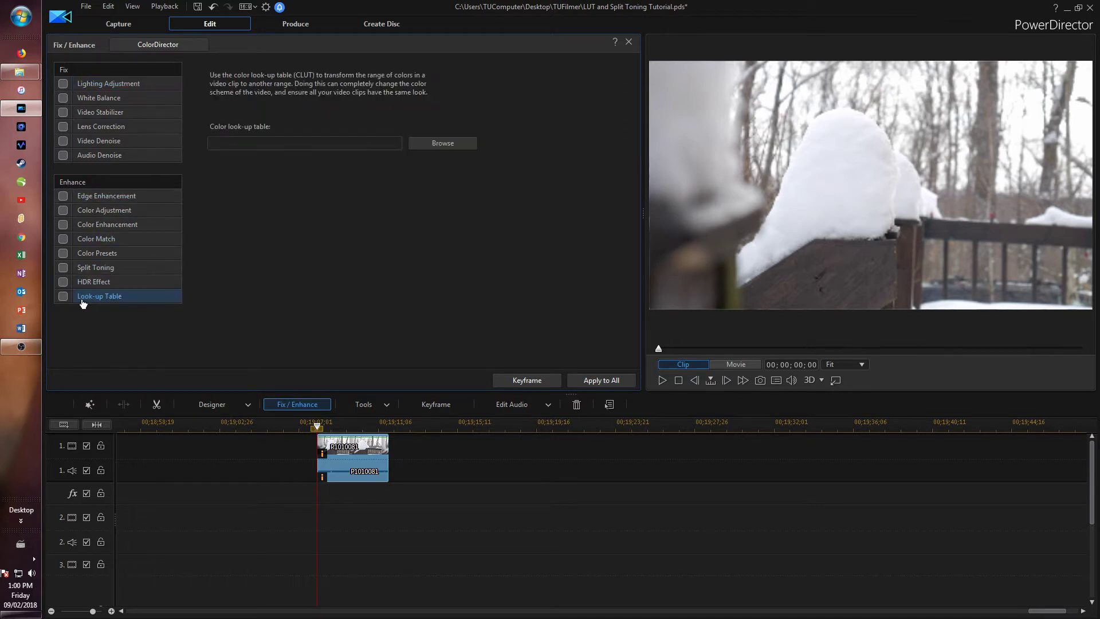
{"action": "left_click", "coordinate": [63, 296]}
{"action": "left_click", "coordinate": [425, 147]}
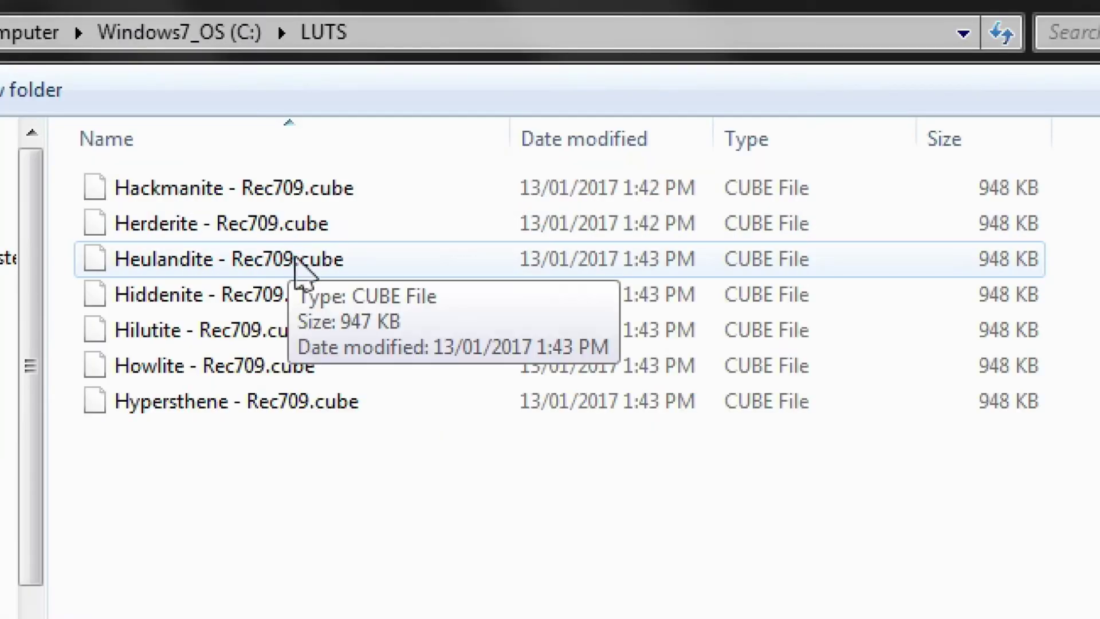
Load Heulandite - Rec709.cube, change preview quality, then disable the LUT and show Split Toning.
{"action": "double_click", "coordinate": [229, 263]}
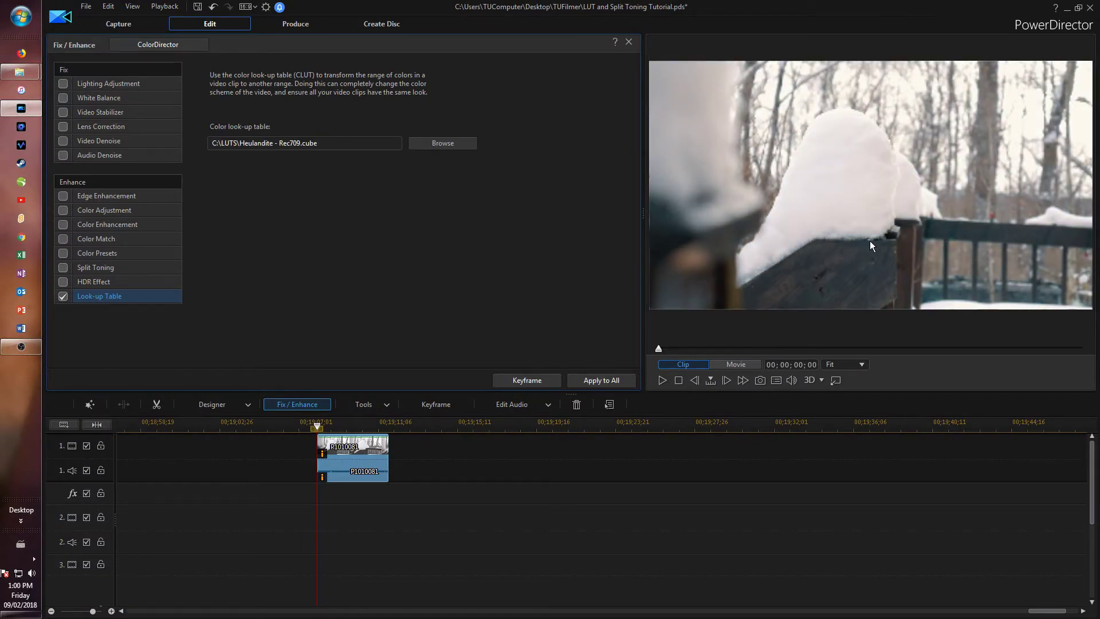
{"action": "right_click", "coordinate": [727, 245]}
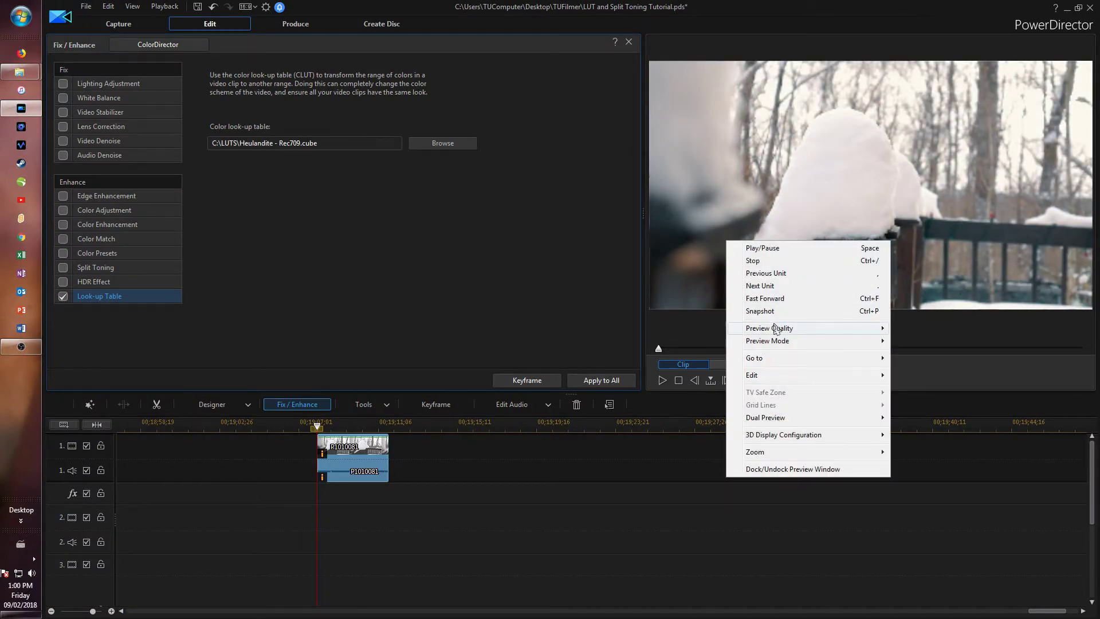
{"action": "mouse_move", "coordinate": [777, 329]}
{"action": "left_click", "coordinate": [935, 353]}
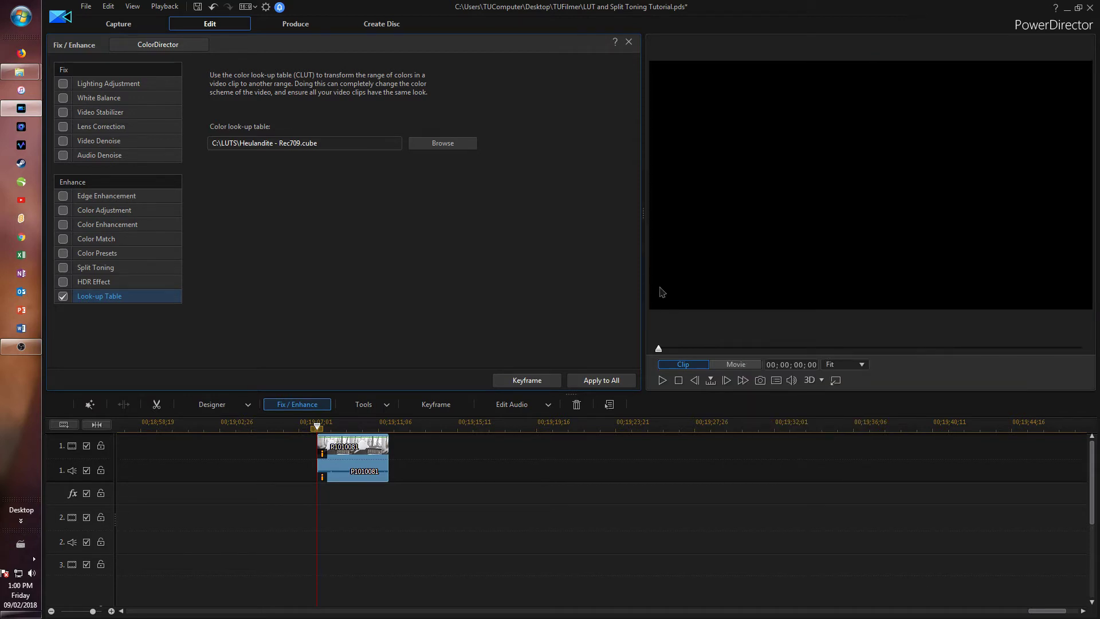
{"action": "left_click", "coordinate": [63, 298]}
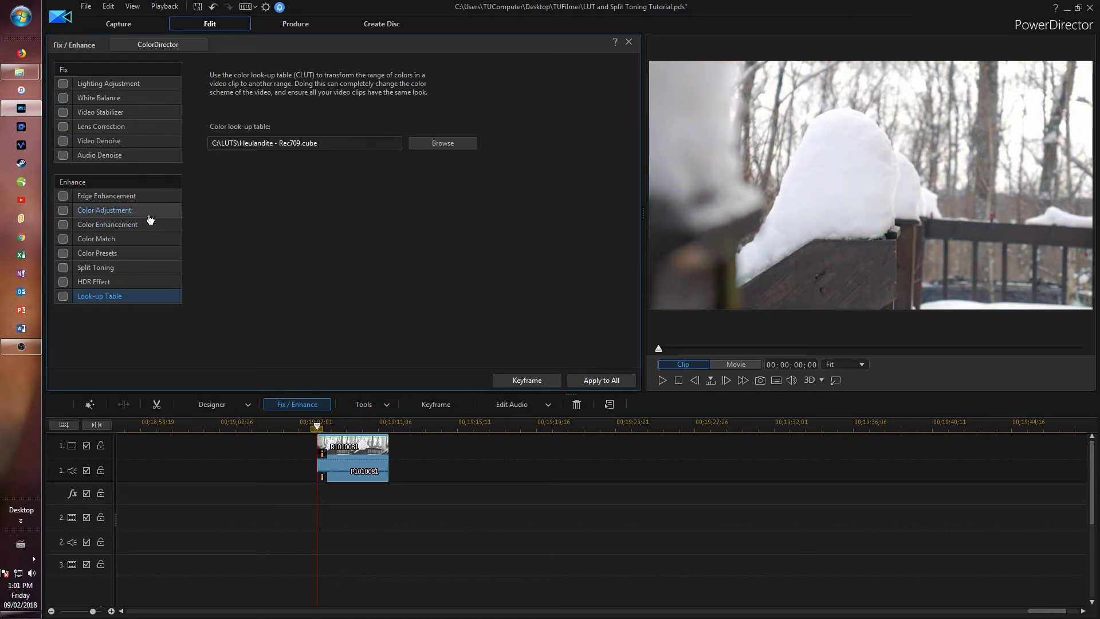
{"action": "left_click", "coordinate": [125, 267]}
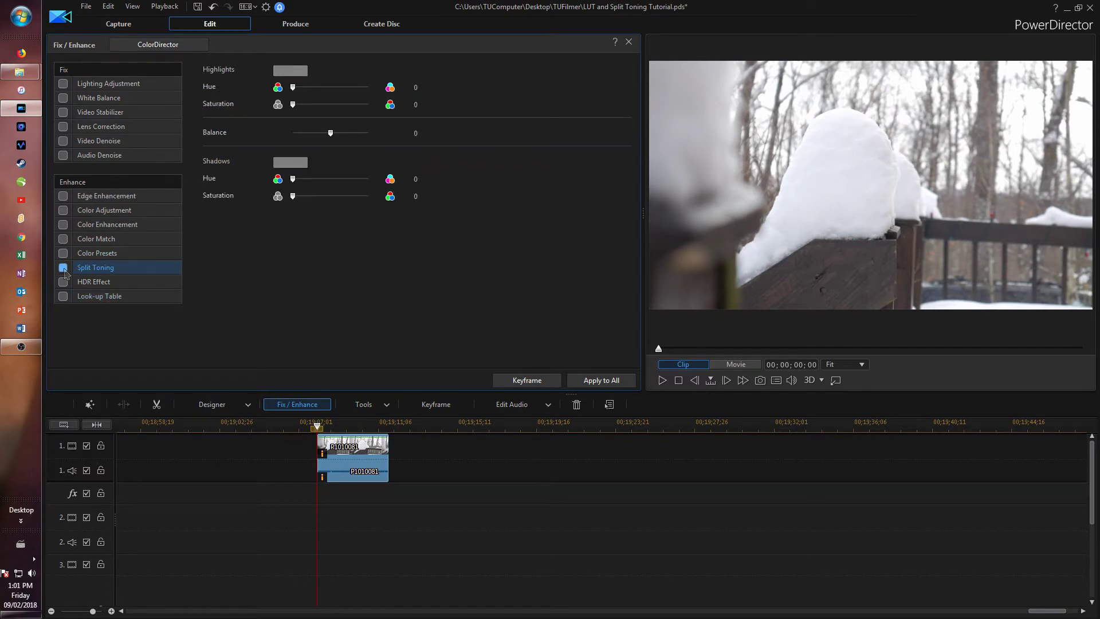
Tint the split-toning shadows teal at hue 191, saturation 44.
{"action": "left_click", "coordinate": [289, 167]}
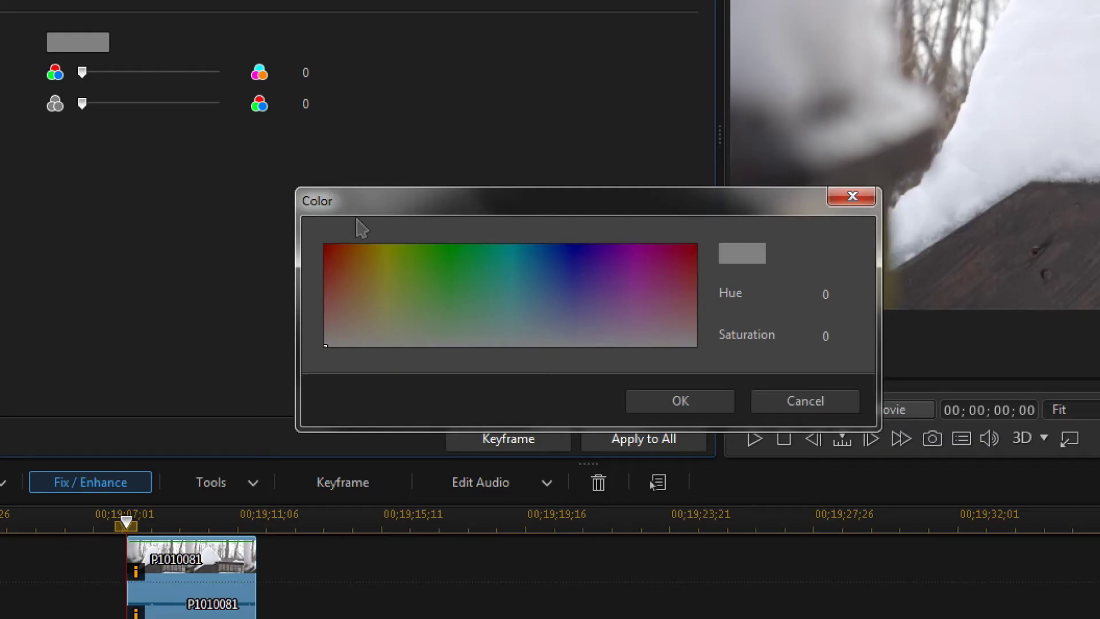
{"action": "left_click", "coordinate": [519, 291]}
{"action": "mouse_move", "coordinate": [492, 277]}
{"action": "left_mouse_down"}
{"action": "mouse_move", "coordinate": [570, 292]}
{"action": "mouse_move", "coordinate": [597, 283]}
{"action": "mouse_move", "coordinate": [546, 299]}
{"action": "mouse_move", "coordinate": [532, 281]}
{"action": "mouse_move", "coordinate": [519, 300]}
{"action": "mouse_move", "coordinate": [522, 273]}
{"action": "mouse_move", "coordinate": [539, 276]}
{"action": "mouse_move", "coordinate": [526, 304]}
{"action": "left_mouse_up"}
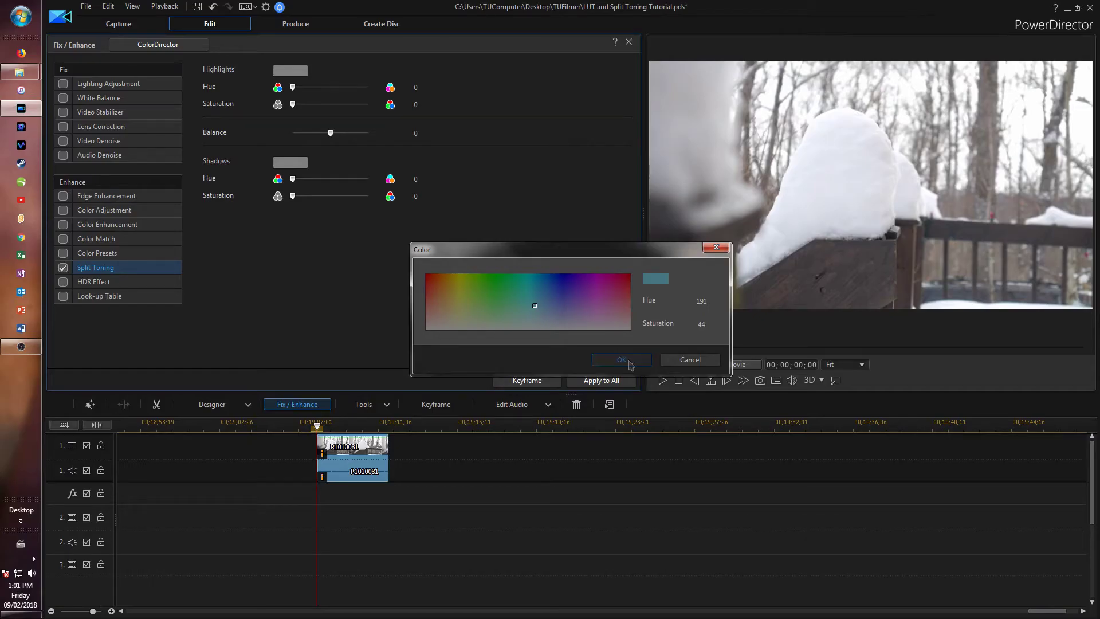
{"action": "left_click", "coordinate": [680, 400]}
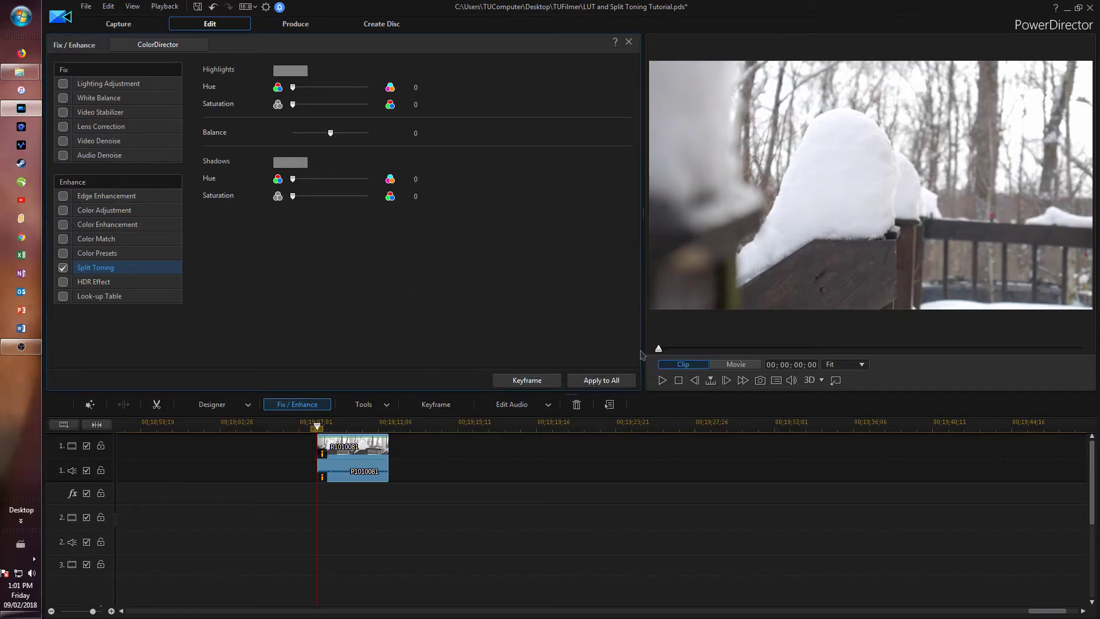
{"action": "left_click", "coordinate": [302, 70]}
Give highlights a warm tint at hue 39, saturation 35, and lower shadow saturation to 20.
{"action": "left_click", "coordinate": [458, 300]}
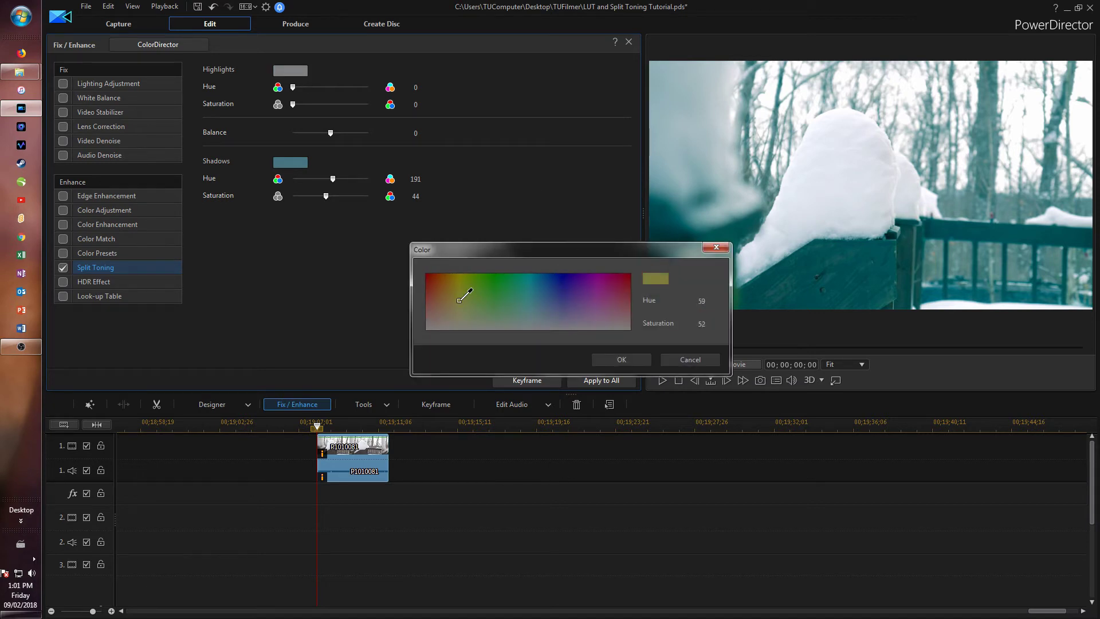
{"action": "left_click_drag", "start_coordinate": [443, 314], "coordinate": [442, 318]}
{"action": "key", "text": "Return"}
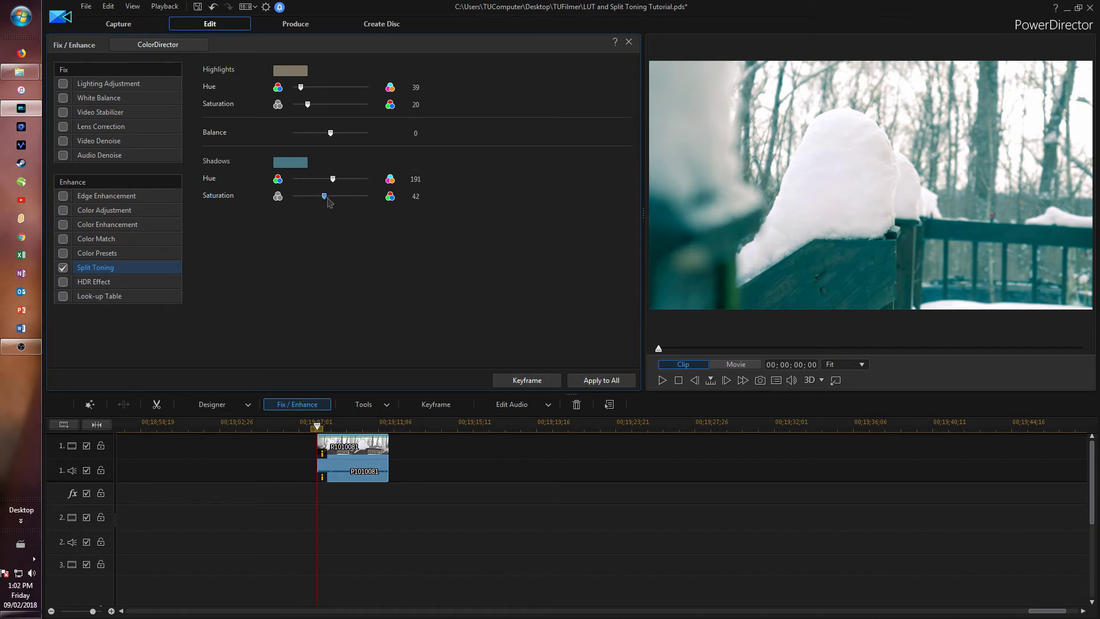
{"action": "left_click_drag", "start_coordinate": [329, 202], "coordinate": [638, 197]}
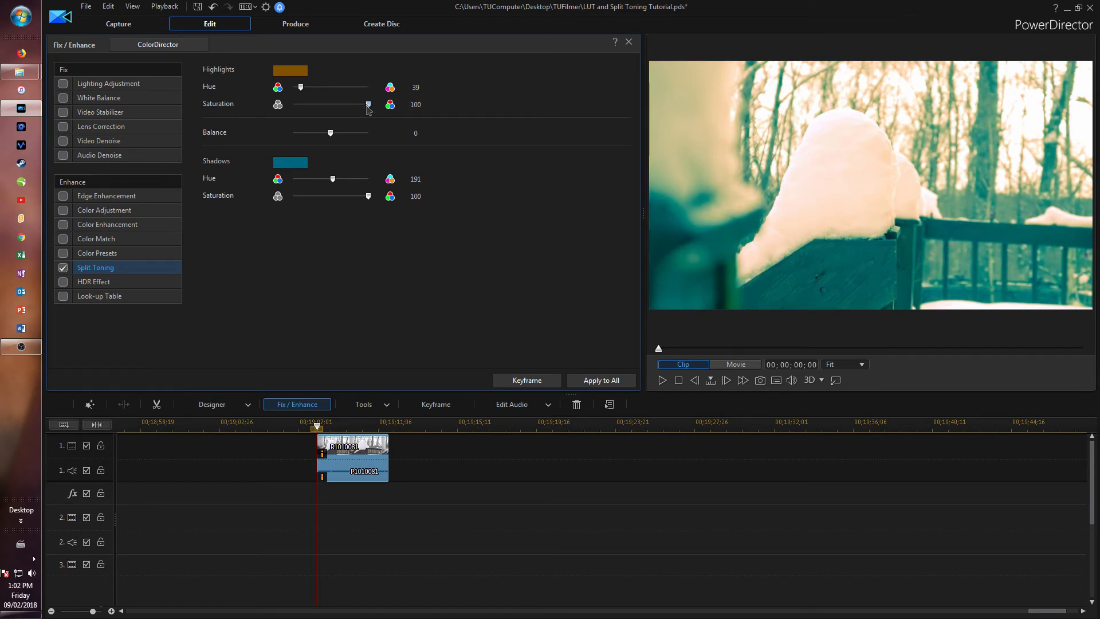
{"action": "left_click_drag", "start_coordinate": [368, 105], "coordinate": [324, 106]}
{"action": "left_click_drag", "start_coordinate": [368, 196], "coordinate": [317, 196]}
{"action": "left_click_drag", "start_coordinate": [324, 104], "coordinate": [321, 105]}
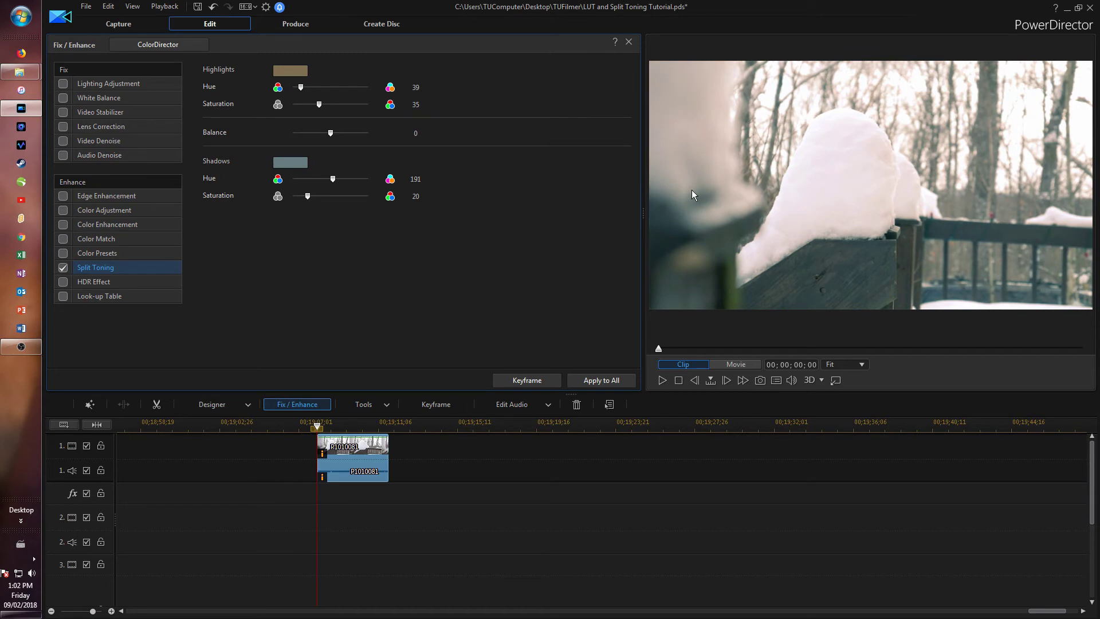
Toggle Split Toning and the Look-up Table off and on to compare, then scrub the graded clip.
{"action": "left_click", "coordinate": [63, 267]}
{"action": "left_click", "coordinate": [63, 295]}
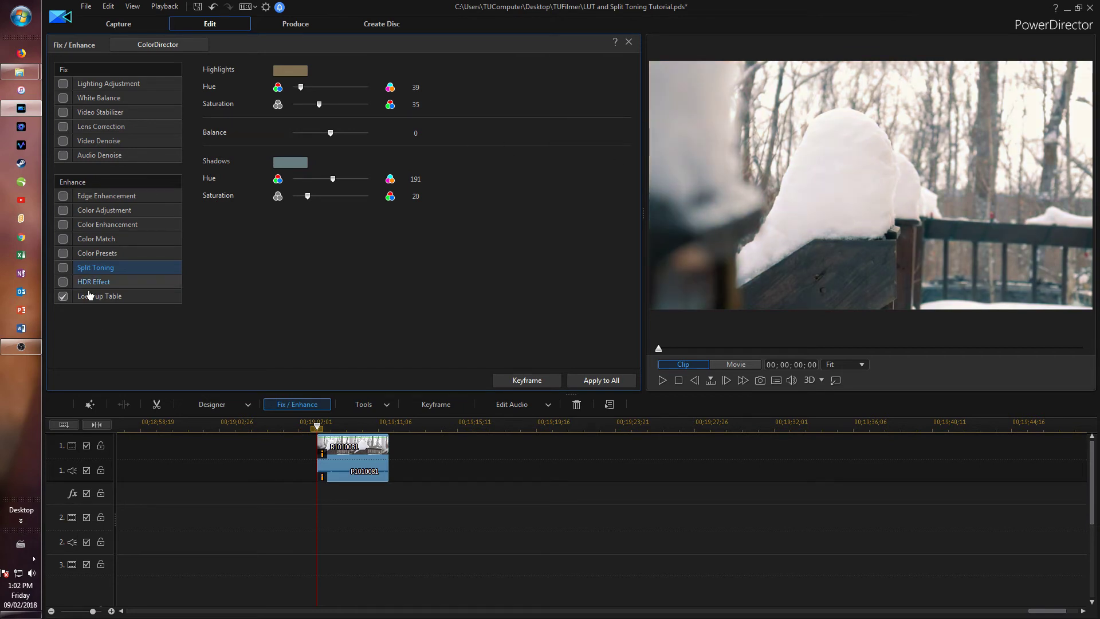
{"action": "left_click", "coordinate": [63, 267]}
{"action": "left_click", "coordinate": [63, 296]}
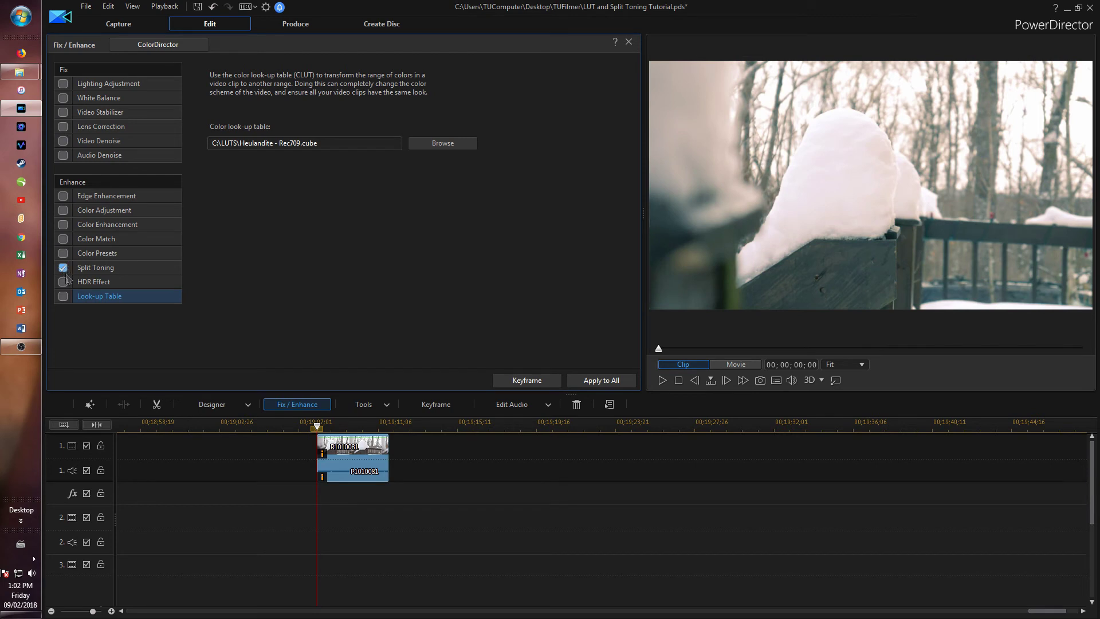
{"action": "mouse_move", "coordinate": [317, 427]}
{"action": "left_mouse_down"}
{"action": "mouse_move", "coordinate": [380, 429]}
{"action": "mouse_move", "coordinate": [314, 437]}
{"action": "left_mouse_up"}
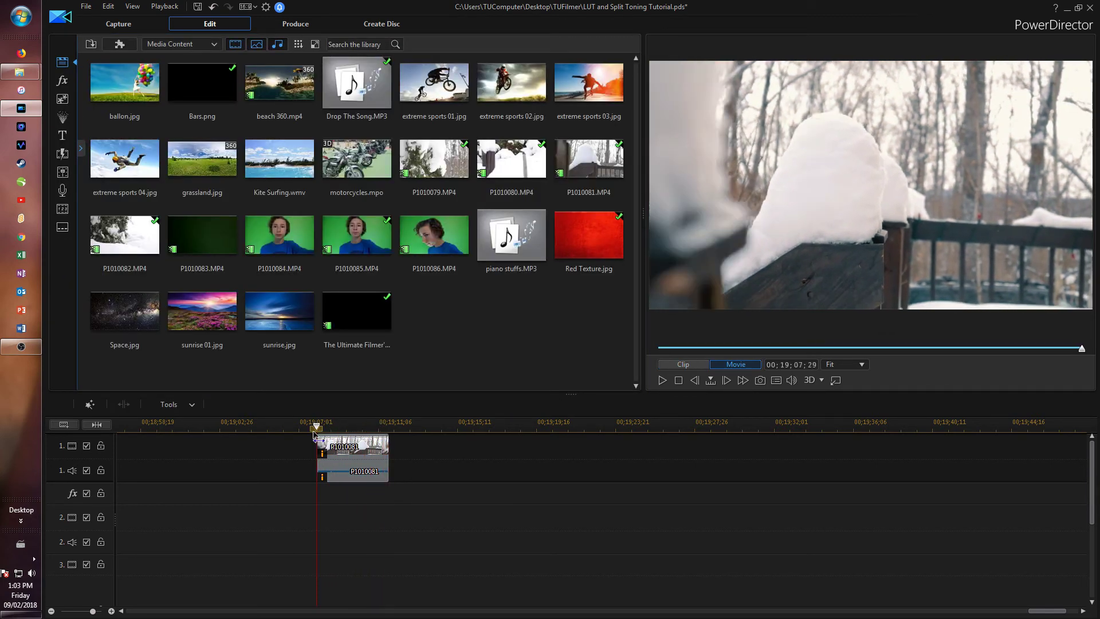
Enable Color Adjustment on the snowy deck clip and raise Contrast to 27.
{"action": "left_click", "coordinate": [360, 444]}
{"action": "left_click", "coordinate": [297, 404]}
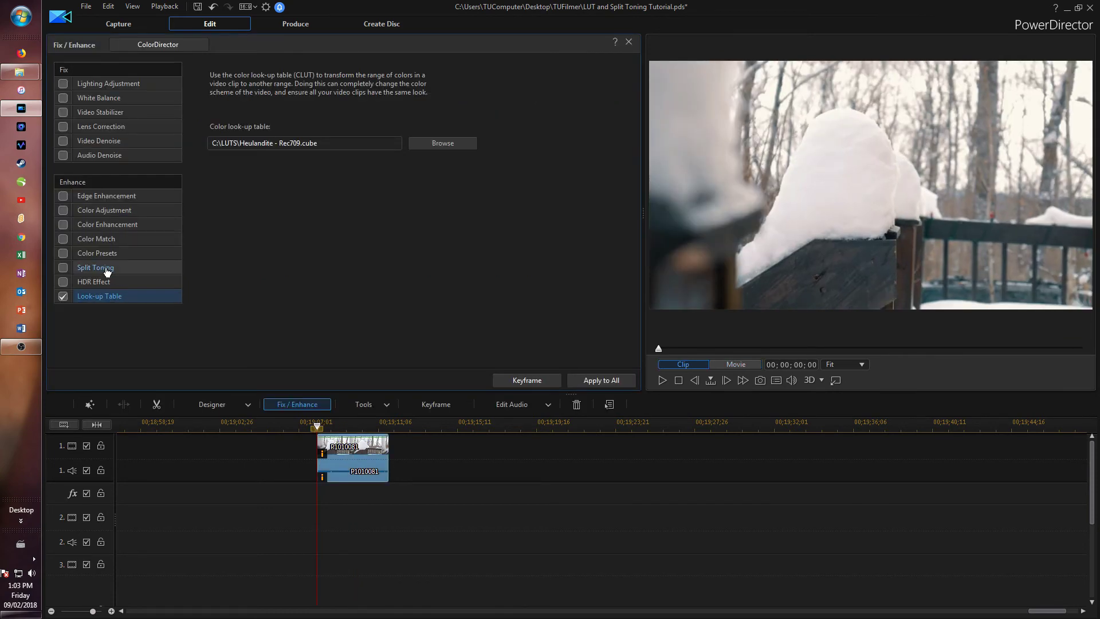
{"action": "left_click", "coordinate": [104, 211]}
{"action": "left_click", "coordinate": [63, 211]}
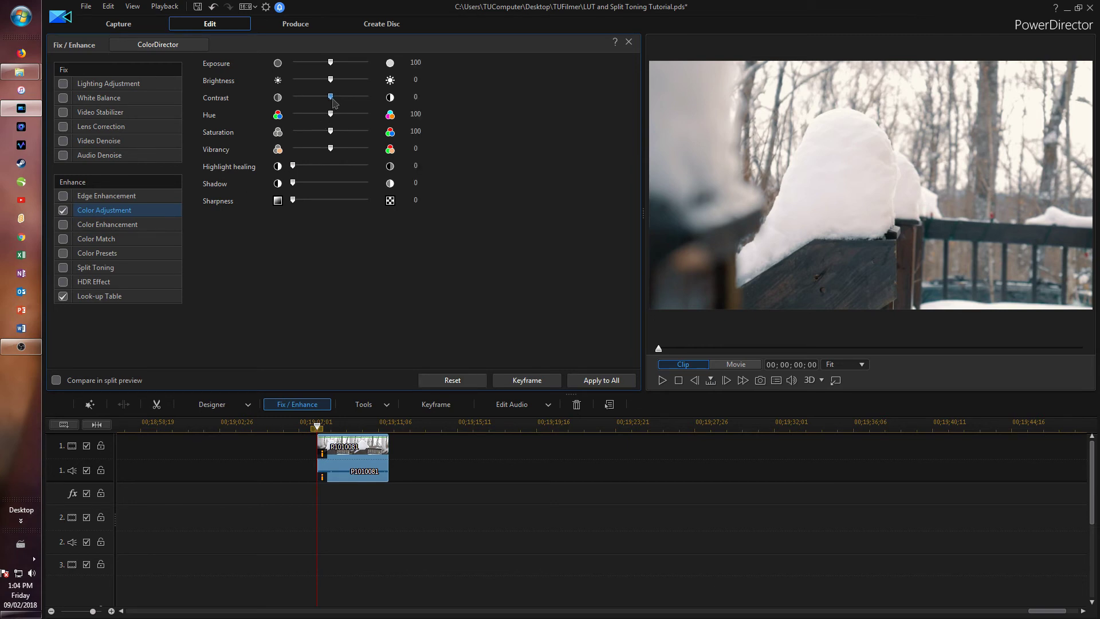
{"action": "left_click_drag", "start_coordinate": [334, 103], "coordinate": [345, 103]}
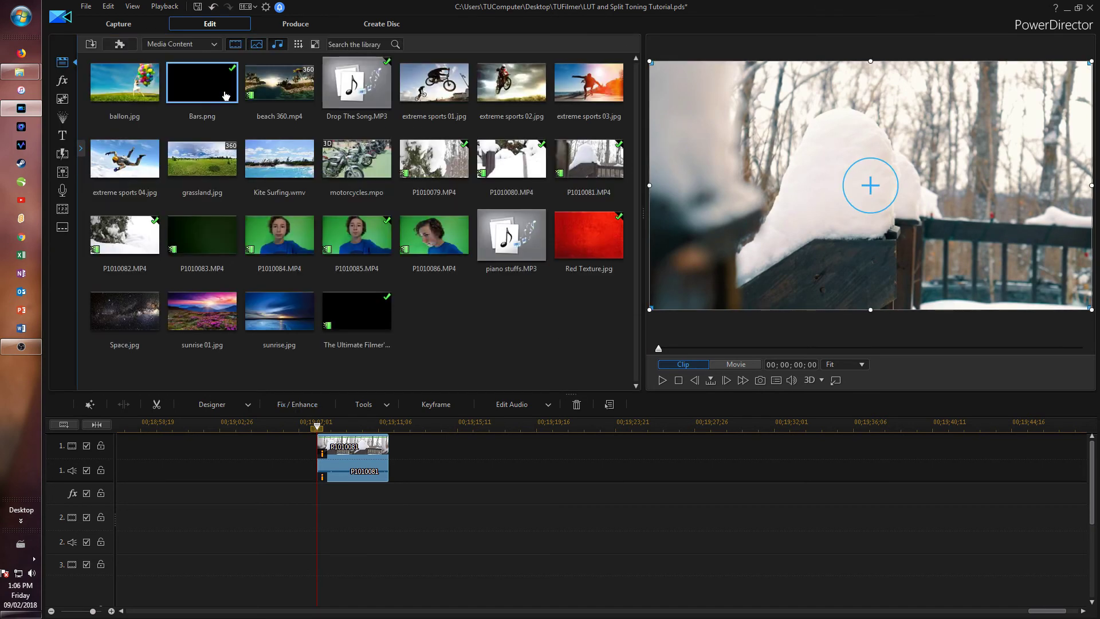
Place Bars.png on track 2 at the start of the snowy deck clip.
{"action": "left_click_drag", "start_coordinate": [202, 83], "coordinate": [319, 516]}
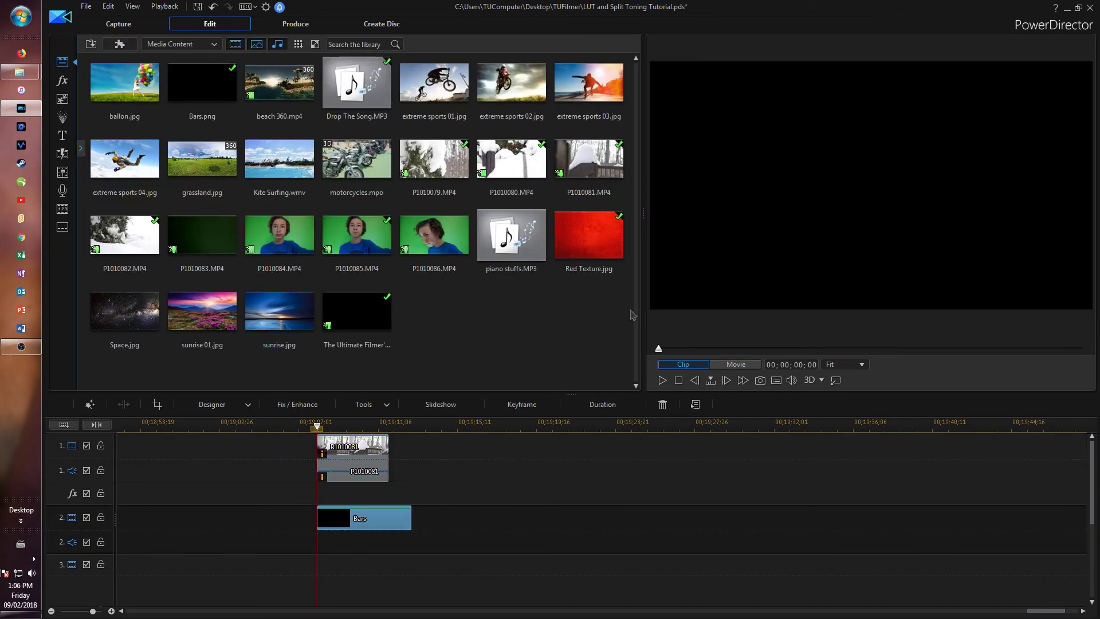